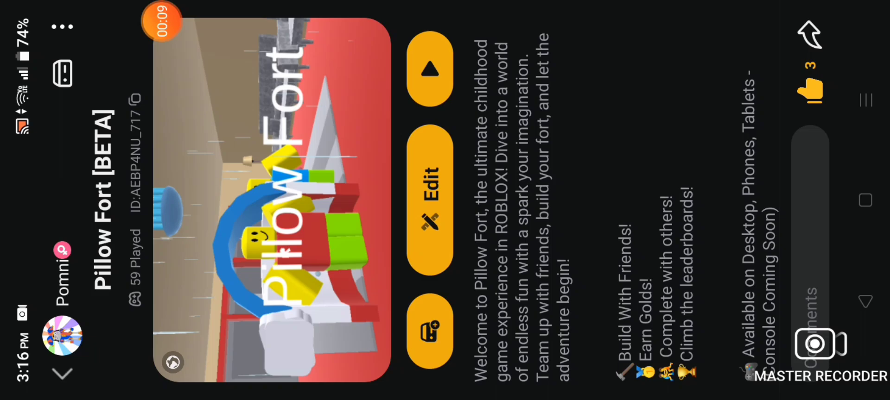
scroll(436, 200, "down", 5)
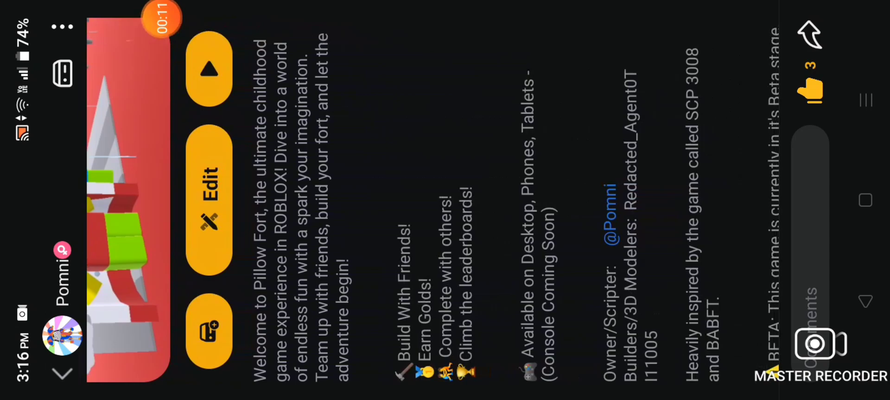
scroll(435, 201, "down", 3)
scroll(435, 200, "up", 10)
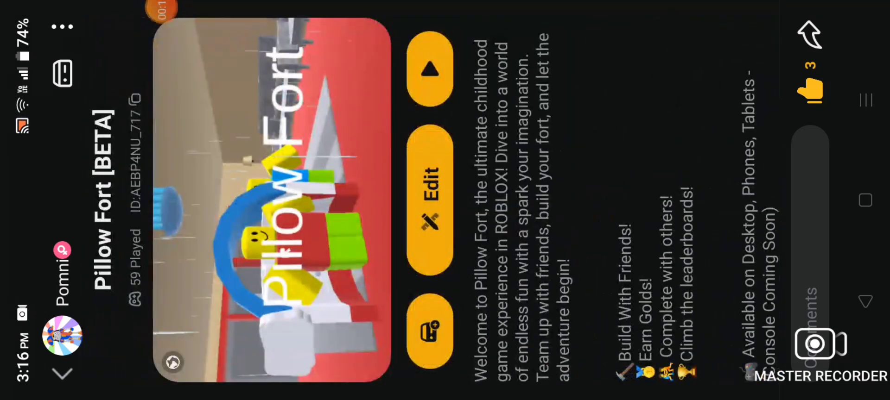
scroll(436, 200, "down", 5)
scroll(436, 201, "down", 5)
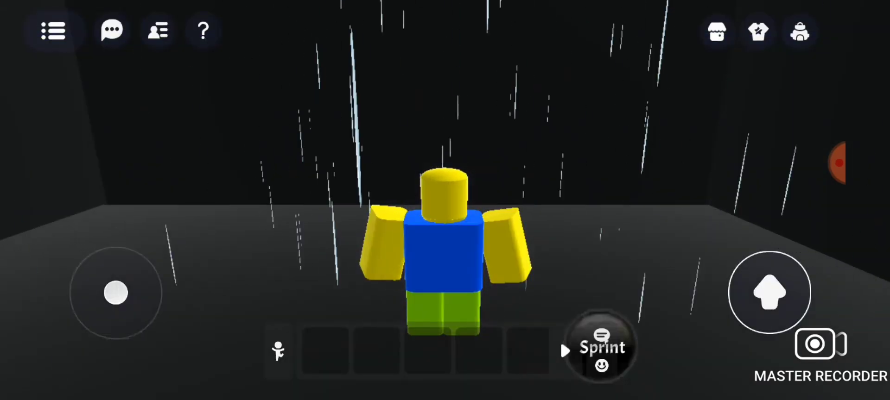
Step: Walk the avatar forward out of the lobby into the bedroom play area beside the pillow stack
mouse_move(139, 292)
left_mouse_down()
mouse_move(142, 246)
mouse_move(113, 282)
mouse_move(143, 357)
left_mouse_up()
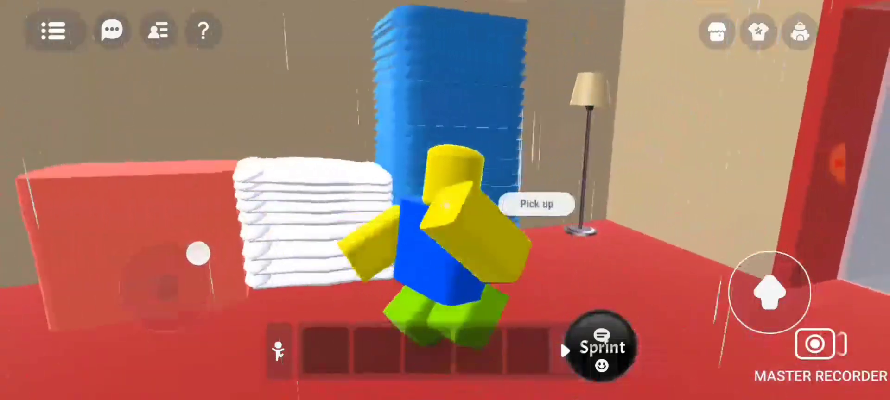
Step: Turn the avatar, walk across the bedroom and pick up a white pillow from the pile
left_click_drag(193, 276, 115, 293)
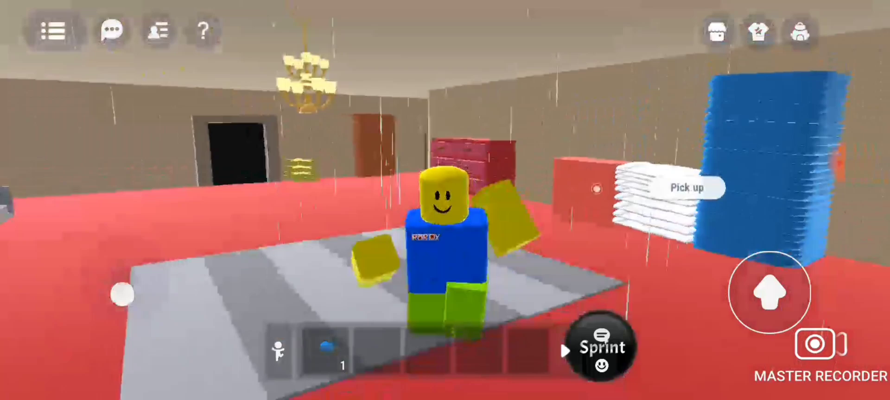
mouse_move(115, 293)
left_mouse_down()
mouse_move(143, 233)
mouse_move(116, 292)
mouse_move(131, 307)
mouse_move(116, 293)
mouse_move(149, 282)
mouse_move(116, 295)
mouse_move(122, 324)
mouse_move(116, 293)
mouse_move(104, 324)
left_mouse_up()
left_click(498, 209)
Step: Put the white pillow away into the hotbar and walk toward the sofas
left_click(427, 351)
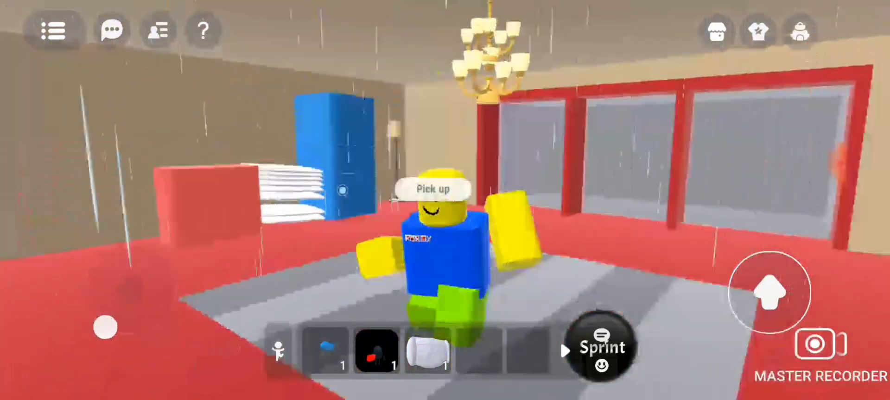
left_click(839, 162)
mouse_move(116, 293)
left_mouse_down()
mouse_move(113, 350)
mouse_move(145, 338)
mouse_move(76, 288)
mouse_move(107, 349)
mouse_move(114, 343)
left_mouse_up()
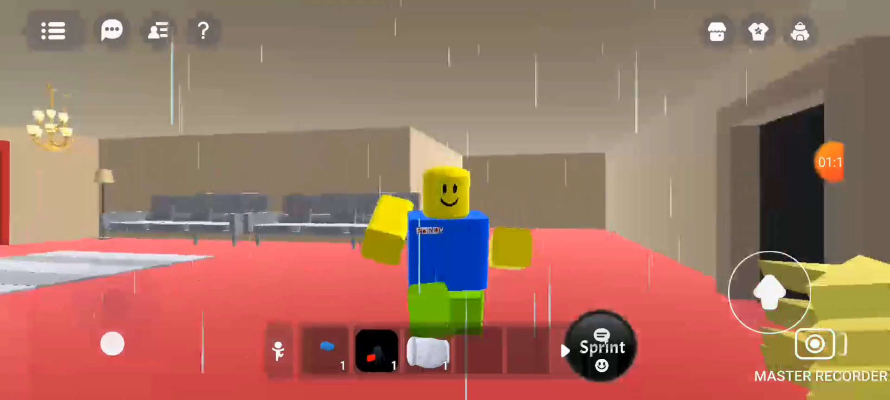